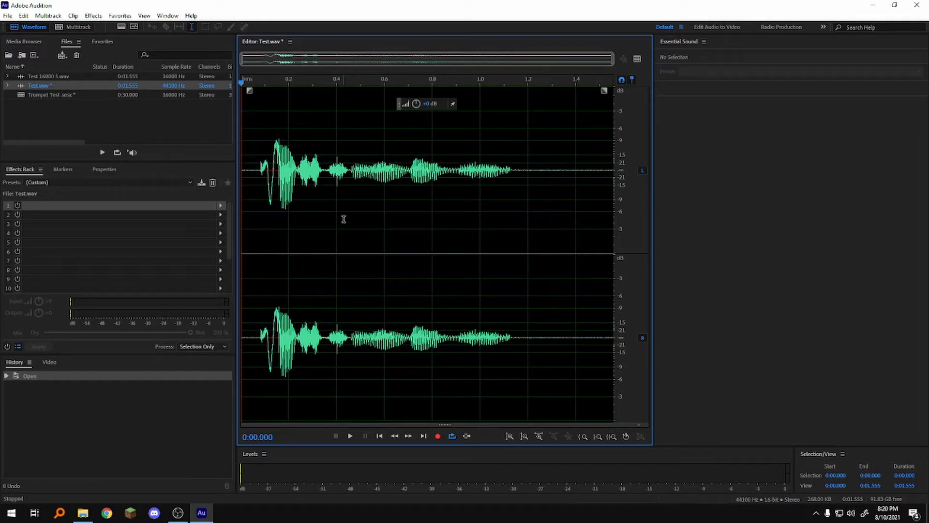
# Select the entire 1.555-second Test.wav waveform with Ctrl+A.
pyautogui.moveTo(255, 172); pyautogui.dragTo(521, 186)
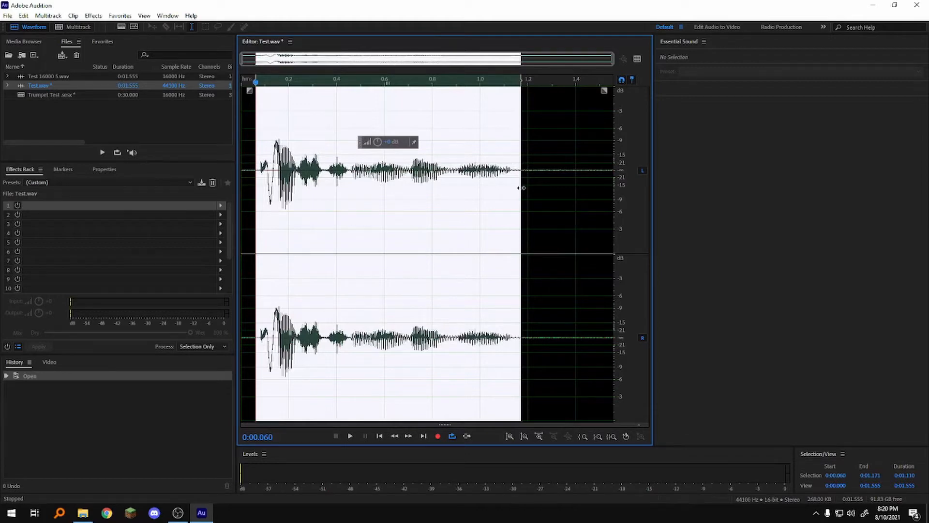
pyautogui.hotkey('ctrl', 'a')
pyautogui.click(96, 16)
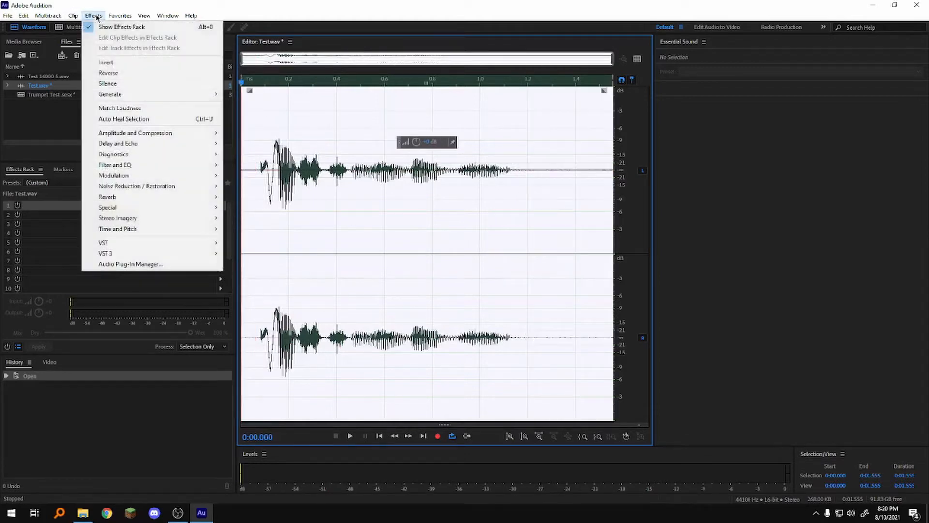
pyautogui.moveTo(181, 172)
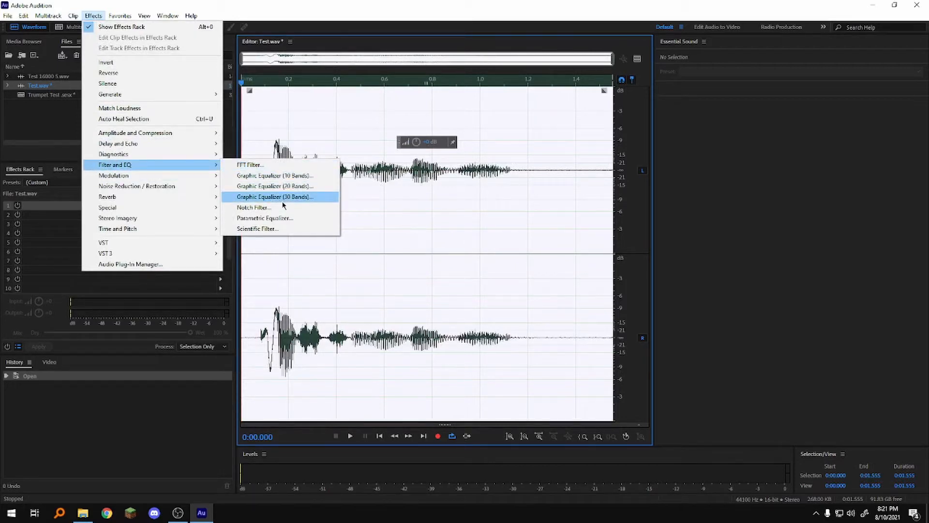
pyautogui.click(285, 186)
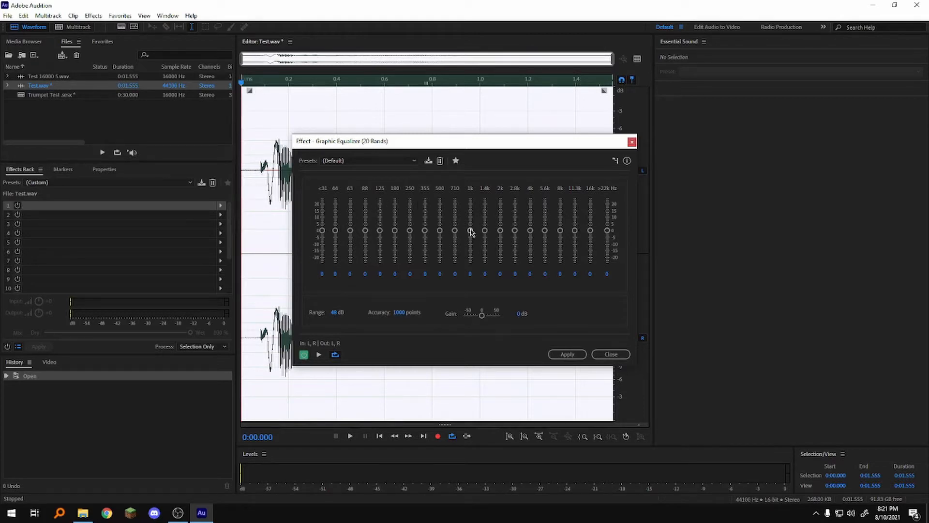
pyautogui.moveTo(470, 231)
pyautogui.mouseDown()
pyautogui.moveTo(470, 209)
pyautogui.moveTo(472, 245)
pyautogui.moveTo(475, 229)
pyautogui.mouseUp()
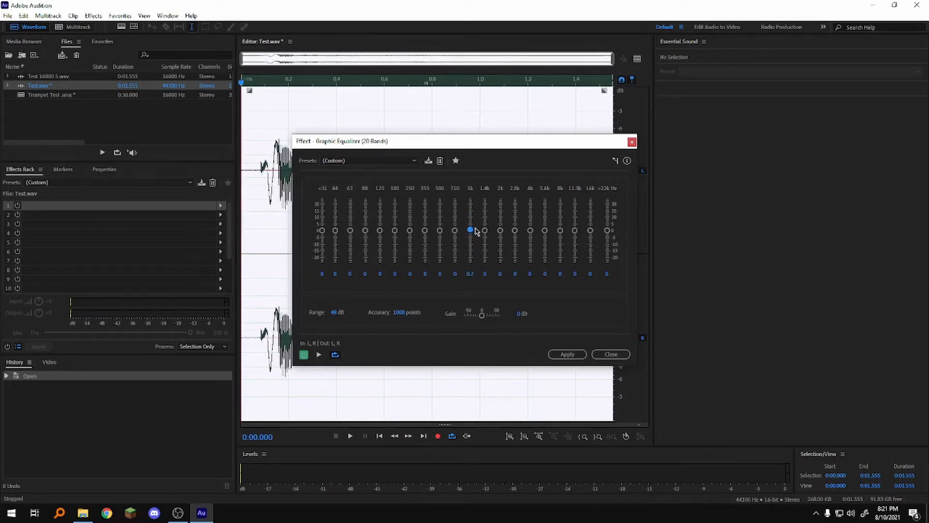
pyautogui.click(609, 355)
# Open Filter and EQ > Parametric Equalizer and briefly preview Test.wav through its current curve.
pyautogui.click(93, 16)
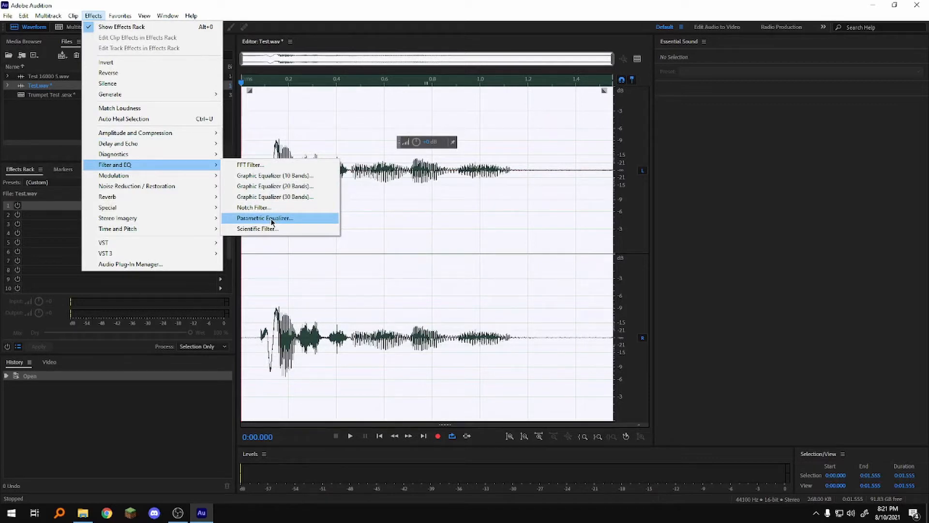
pyautogui.click(272, 222)
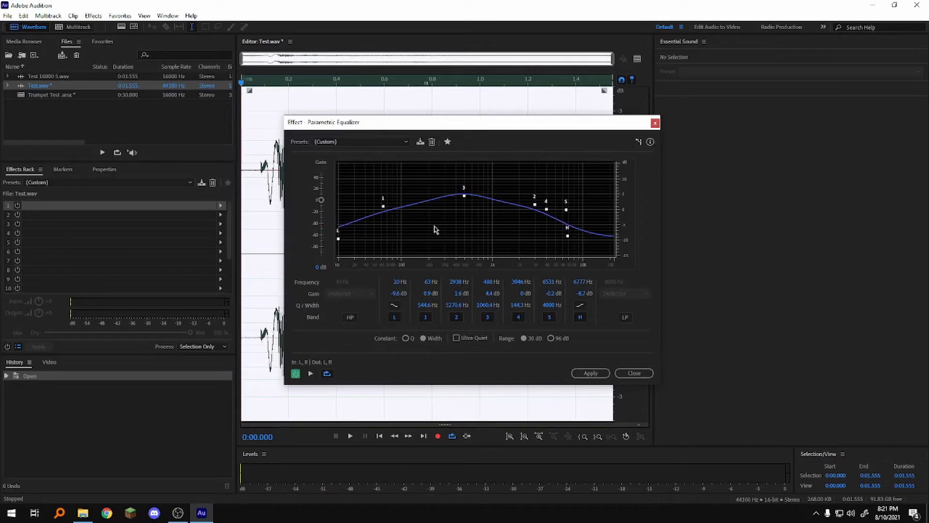
pyautogui.click(310, 373)
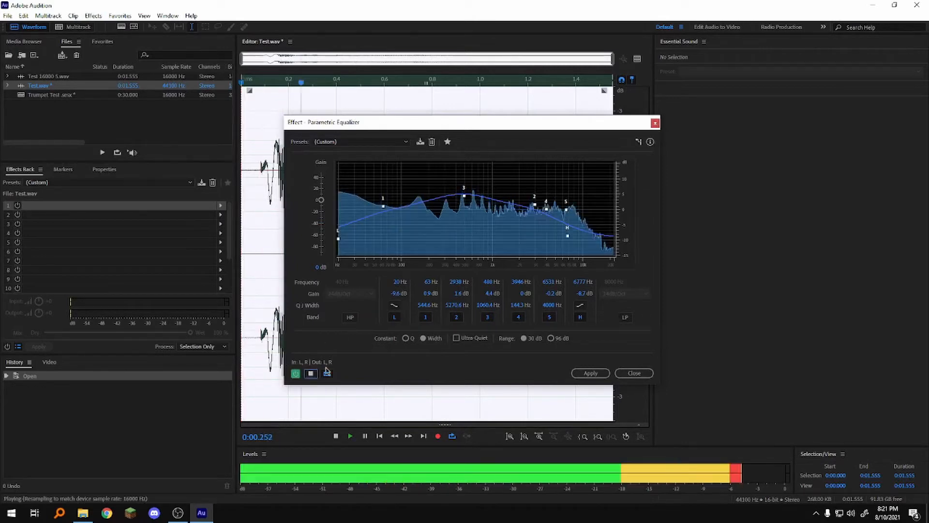
pyautogui.click(310, 373)
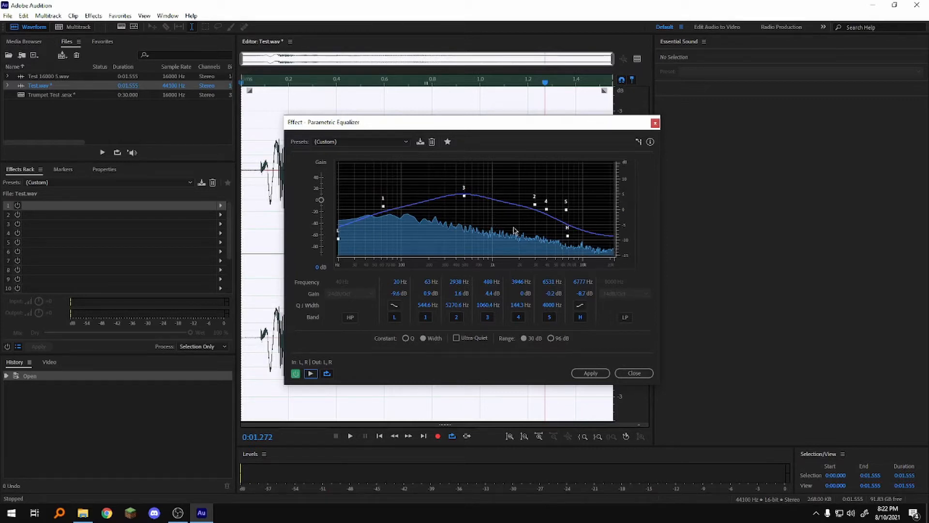
pyautogui.moveTo(465, 196)
# Drag the low shelf, bands 1–3 and high shelf until the curve is nearly flat, band 3 at 416 Hz.
pyautogui.moveTo(466, 196); pyautogui.dragTo(401, 198)
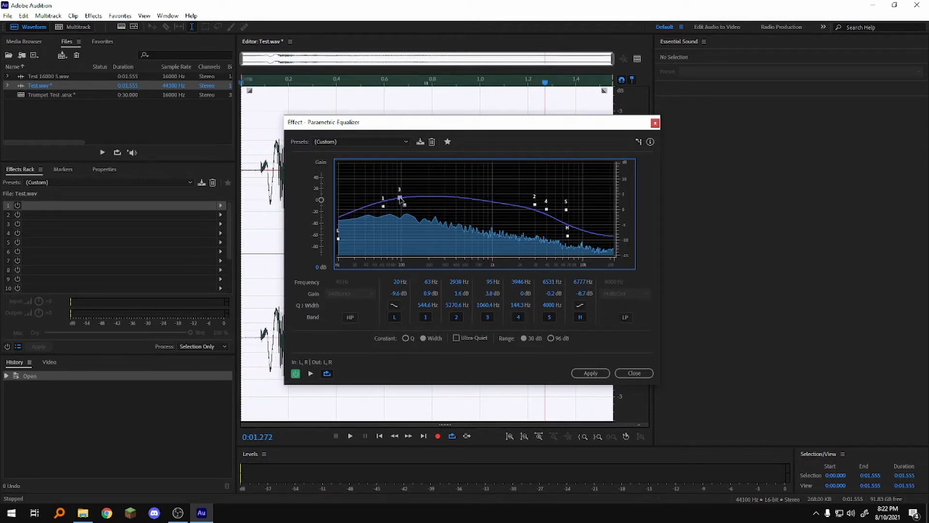
pyautogui.moveTo(399, 198); pyautogui.dragTo(445, 201)
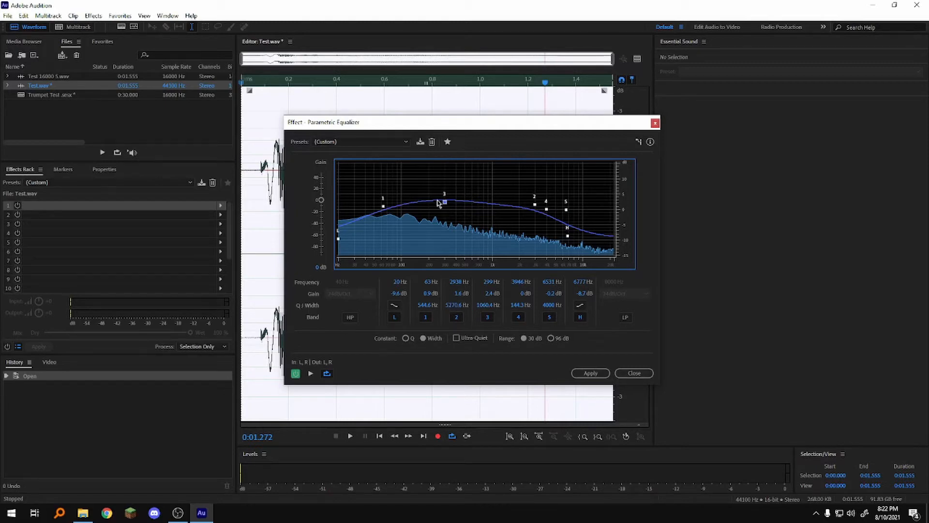
pyautogui.moveTo(338, 238)
pyautogui.moveTo(339, 238); pyautogui.dragTo(338, 226)
pyautogui.moveTo(535, 205); pyautogui.dragTo(425, 206)
pyautogui.moveTo(569, 234); pyautogui.dragTo(609, 211)
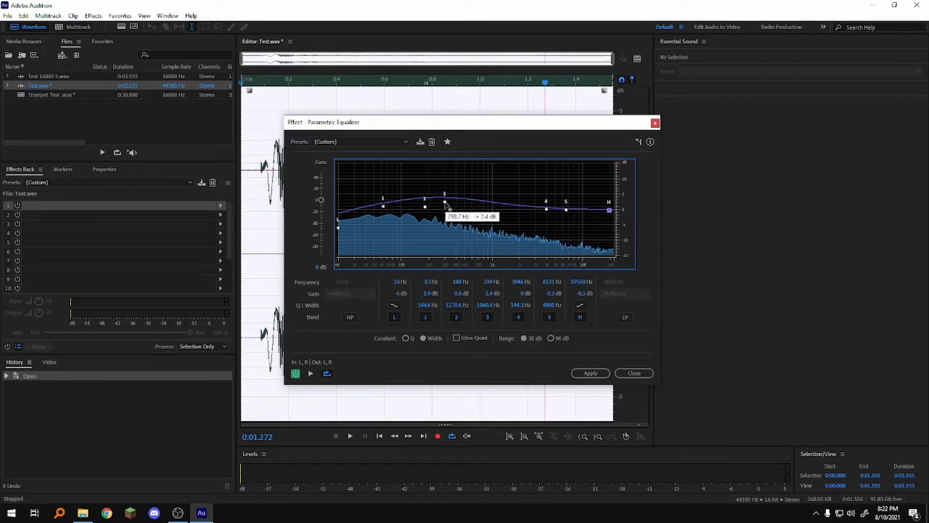
pyautogui.moveTo(444, 201); pyautogui.dragTo(457, 211)
pyautogui.moveTo(381, 212); pyautogui.dragTo(338, 211)
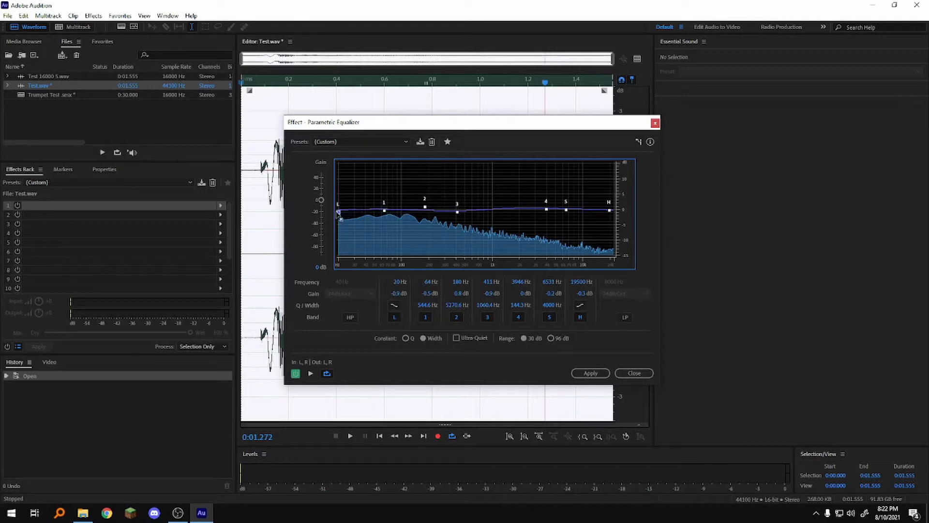
pyautogui.moveTo(457, 213); pyautogui.dragTo(458, 211)
# Load the (Default) preset, cut lows at 23 Hz and highs at 11703 Hz, and boost 760 Hz by 5.5 dB.
pyautogui.click(389, 143)
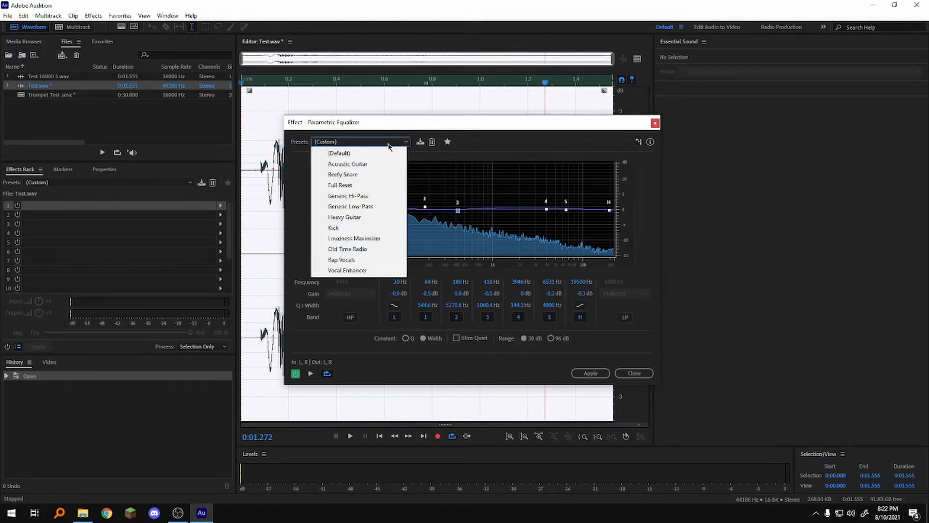
pyautogui.click(344, 155)
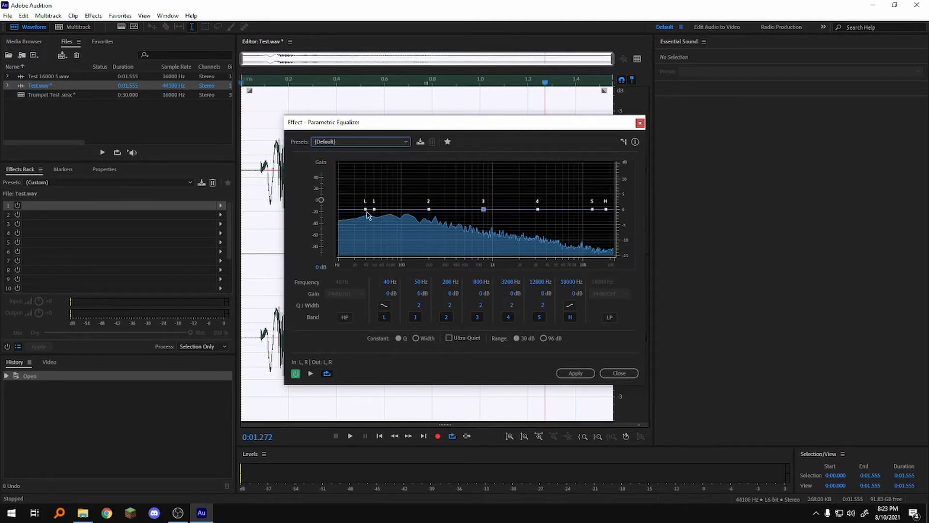
pyautogui.moveTo(366, 209); pyautogui.dragTo(343, 236)
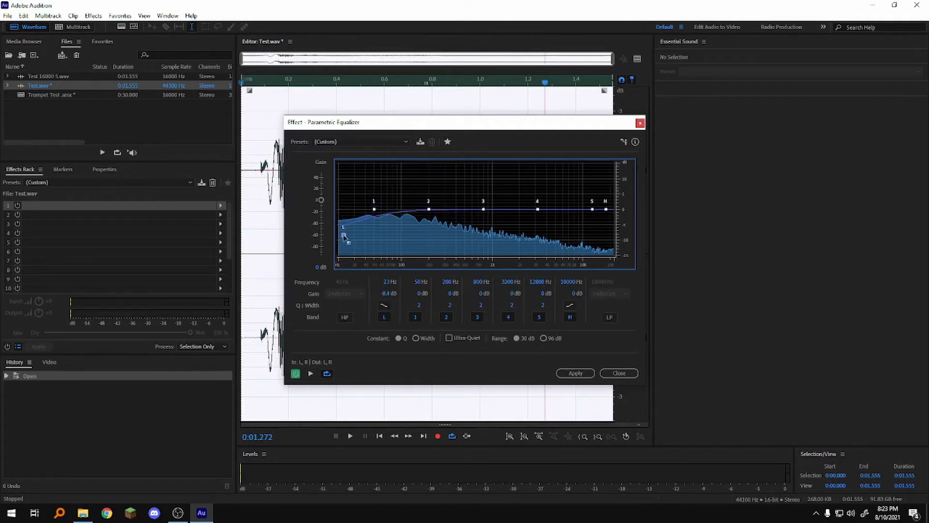
pyautogui.moveTo(606, 209); pyautogui.dragTo(590, 239)
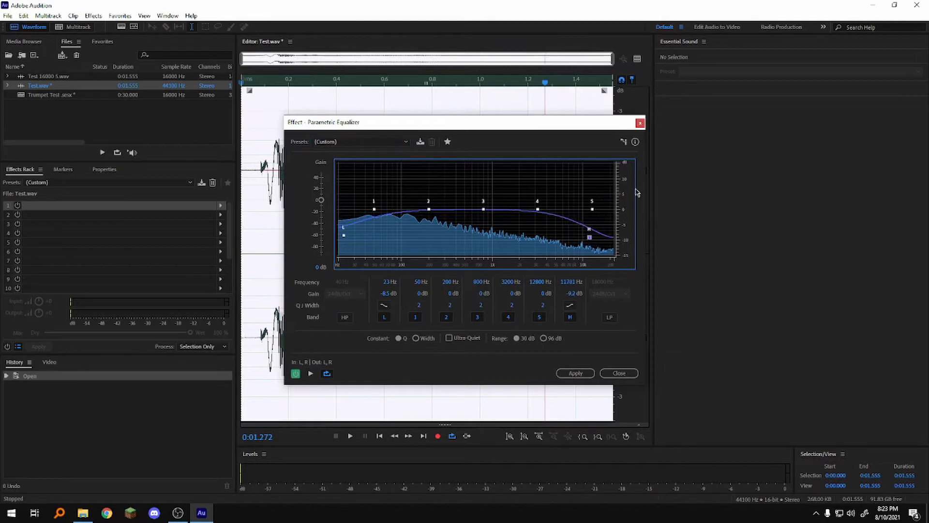
pyautogui.moveTo(483, 210); pyautogui.dragTo(482, 192)
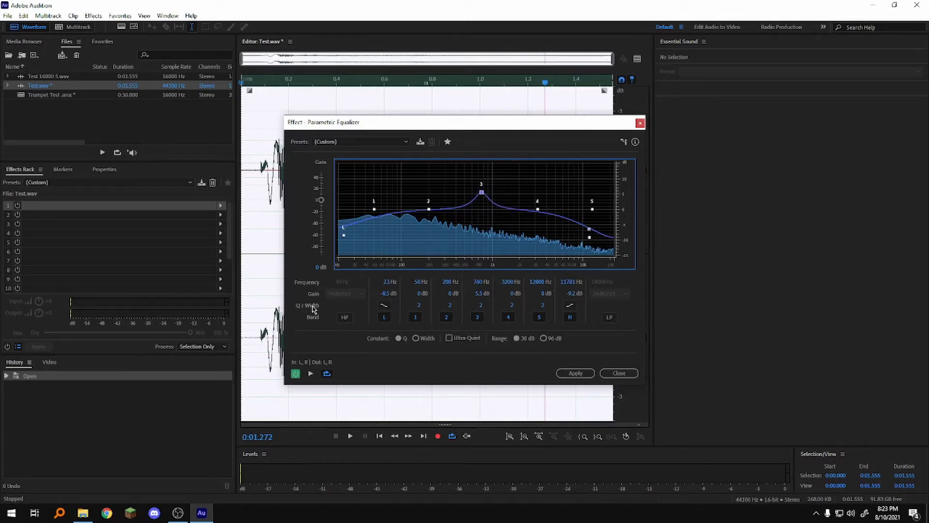
# Widen band 3 to Q 0.6 and band 2 to Q 0.4, reposition both, and preview the curve.
pyautogui.moveTo(481, 305); pyautogui.dragTo(395, 292)
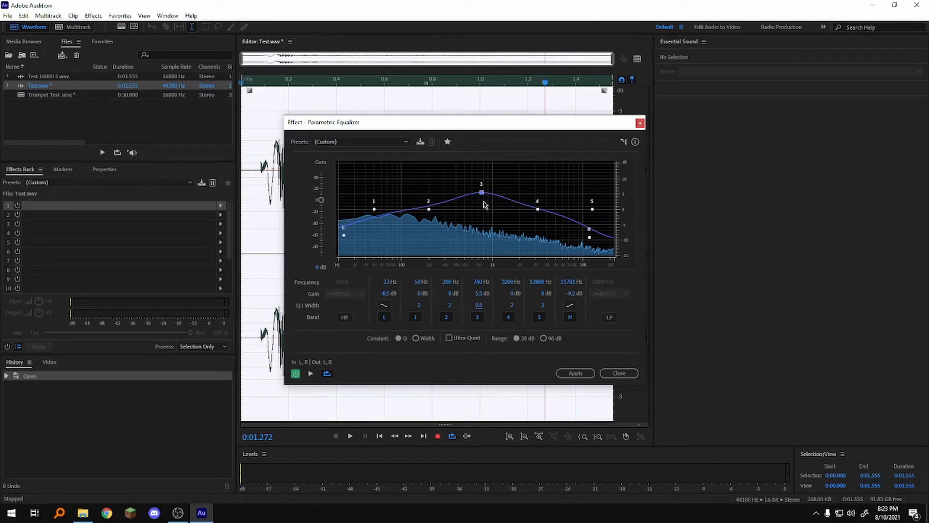
pyautogui.moveTo(482, 192); pyautogui.dragTo(406, 199)
pyautogui.moveTo(449, 305); pyautogui.dragTo(441, 304)
pyautogui.moveTo(461, 195); pyautogui.dragTo(479, 196)
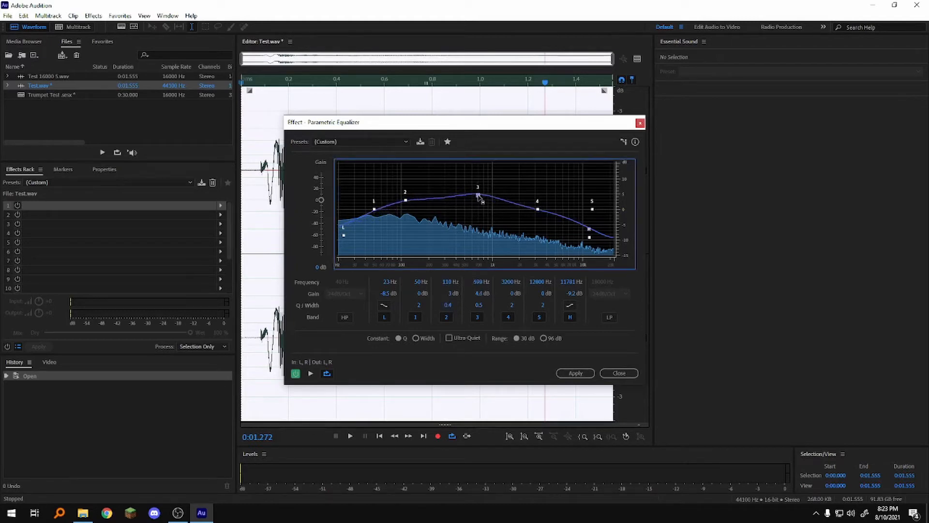
pyautogui.moveTo(405, 200); pyautogui.dragTo(418, 201)
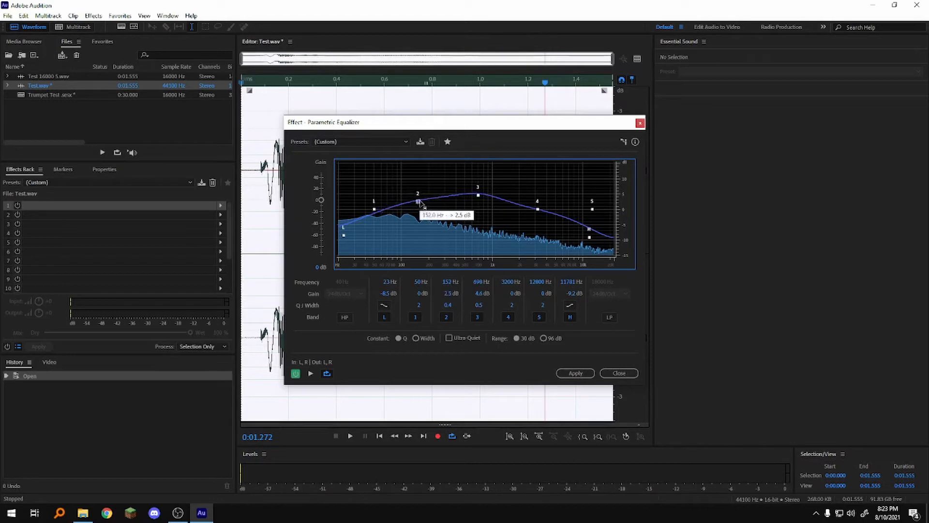
pyautogui.moveTo(537, 209)
pyautogui.mouseDown()
pyautogui.moveTo(541, 201)
pyautogui.moveTo(536, 207)
pyautogui.mouseUp()
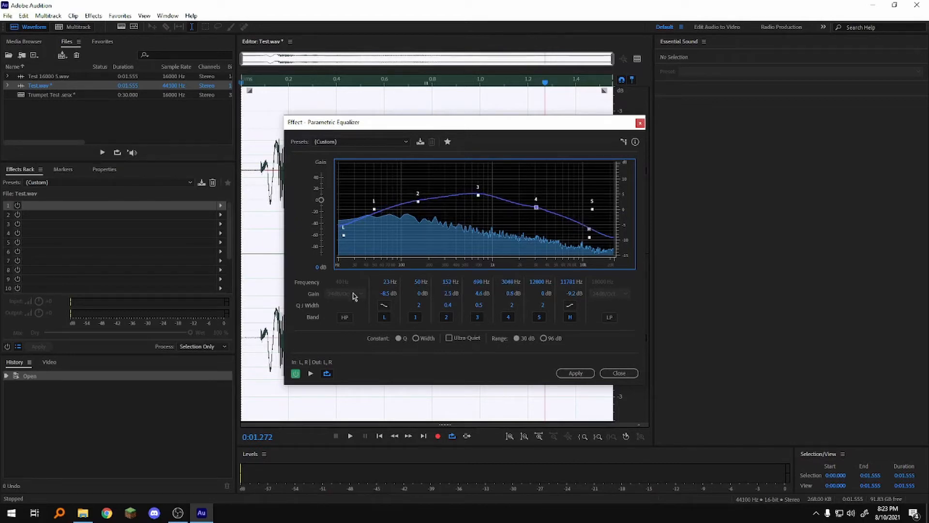
pyautogui.click(311, 374)
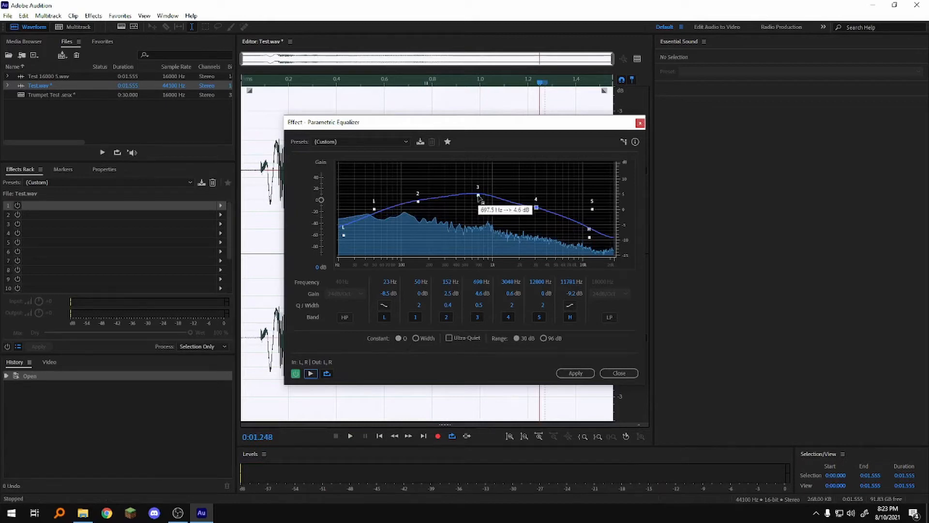
pyautogui.moveTo(478, 194); pyautogui.dragTo(490, 194)
pyautogui.moveTo(419, 201); pyautogui.dragTo(416, 193)
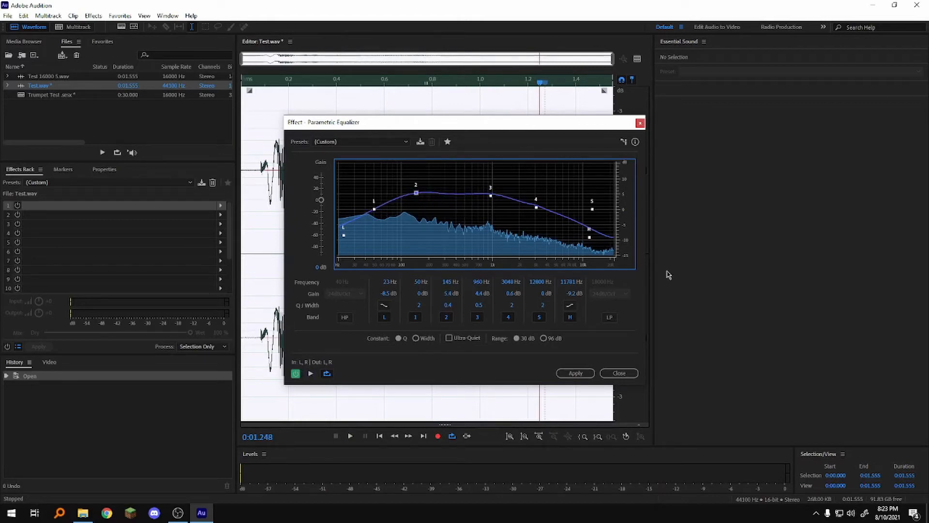
pyautogui.click(311, 373)
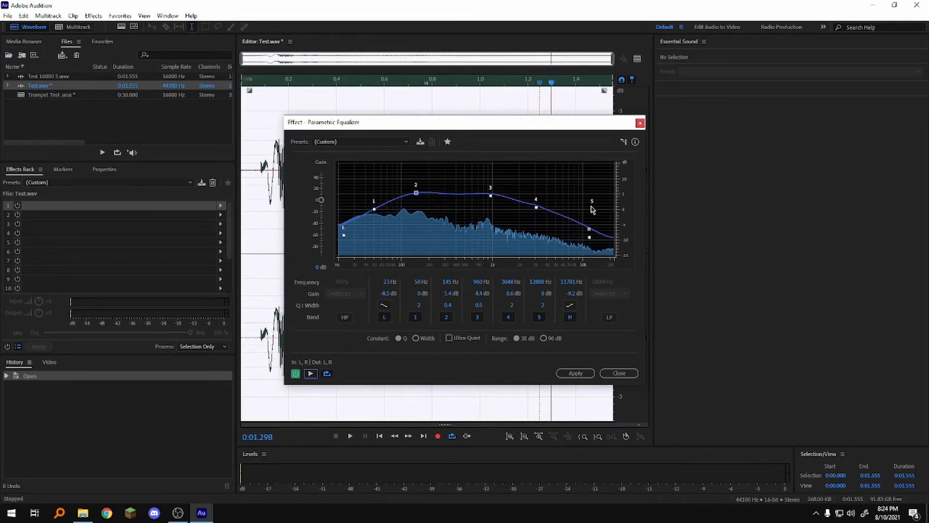
# Pull band 5 to 5993 Hz with Q 1.1, lower the high shelf further, and preview.
pyautogui.moveTo(592, 209); pyautogui.dragTo(563, 216)
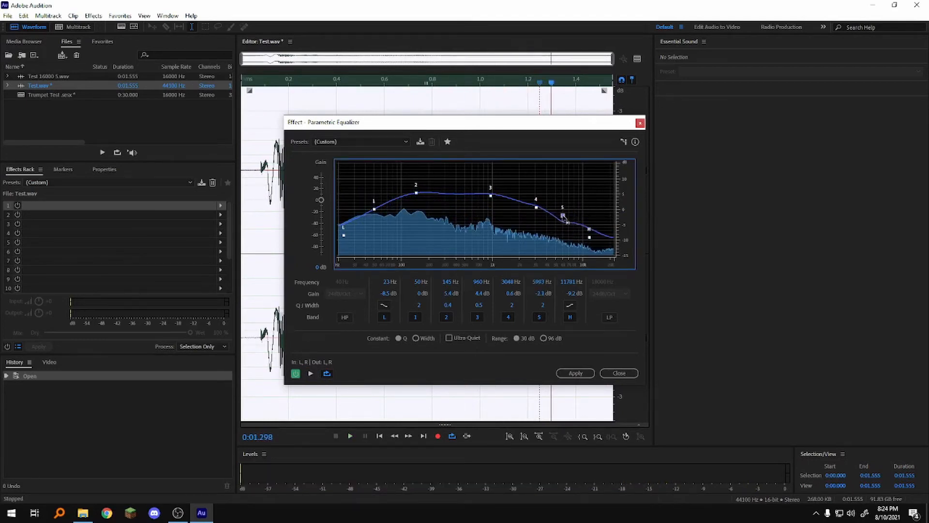
pyautogui.click(543, 305)
pyautogui.moveTo(542, 306); pyautogui.dragTo(537, 305)
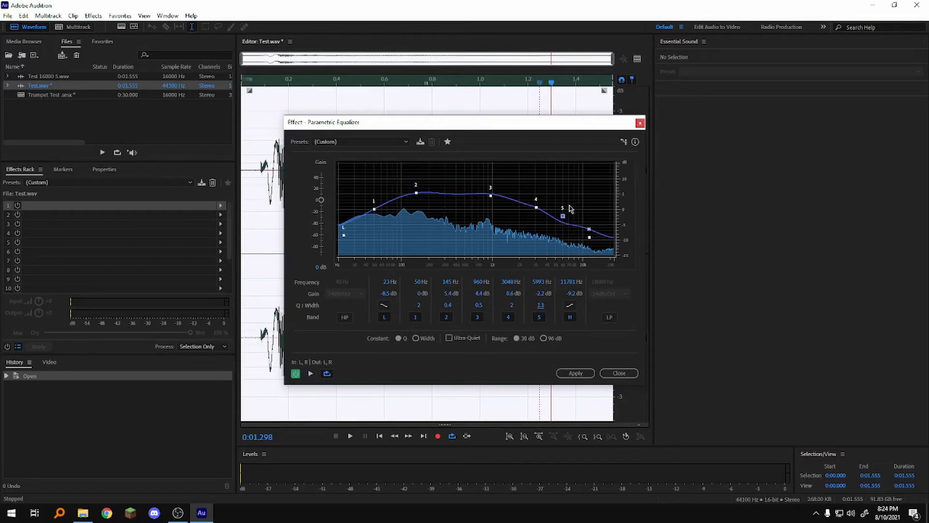
pyautogui.moveTo(588, 237); pyautogui.dragTo(589, 245)
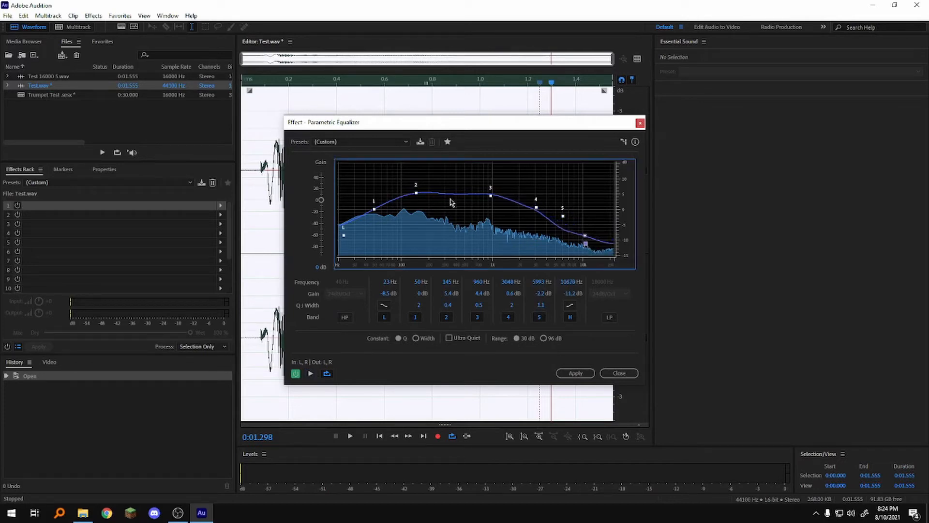
pyautogui.click(311, 374)
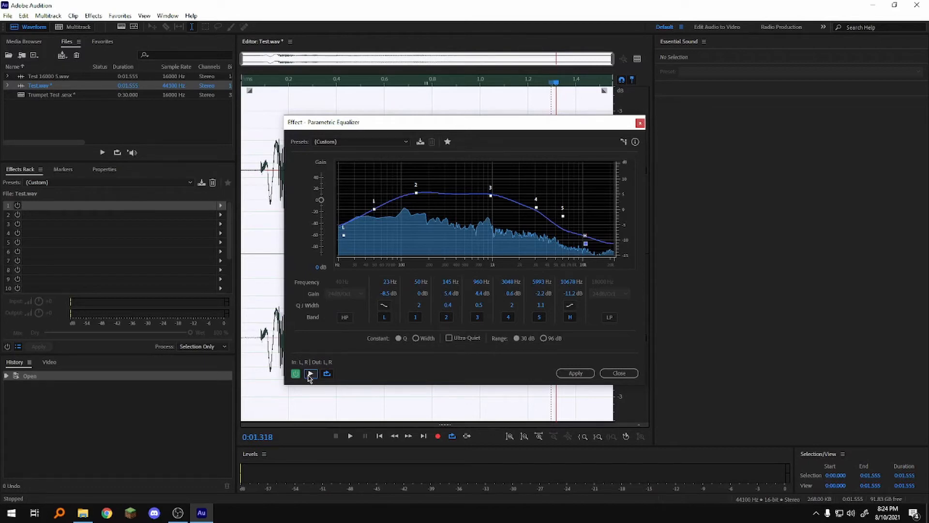
# Preview the custom EQ curve once more, then apply it to Test.wav.
pyautogui.click(310, 374)
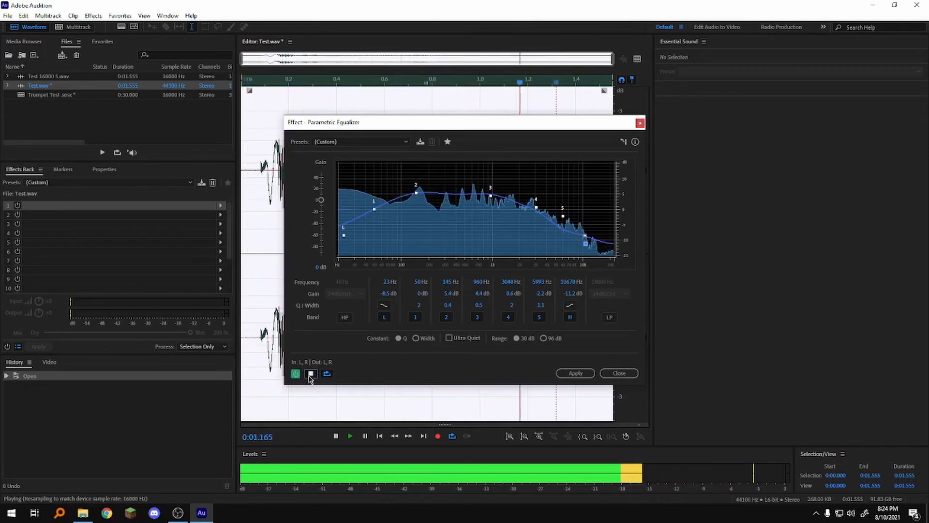
pyautogui.click(310, 374)
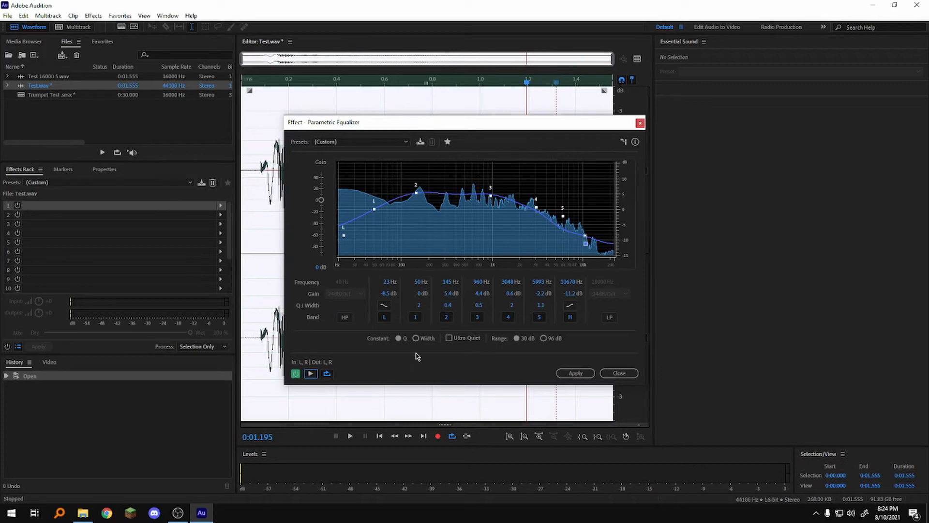
pyautogui.click(576, 374)
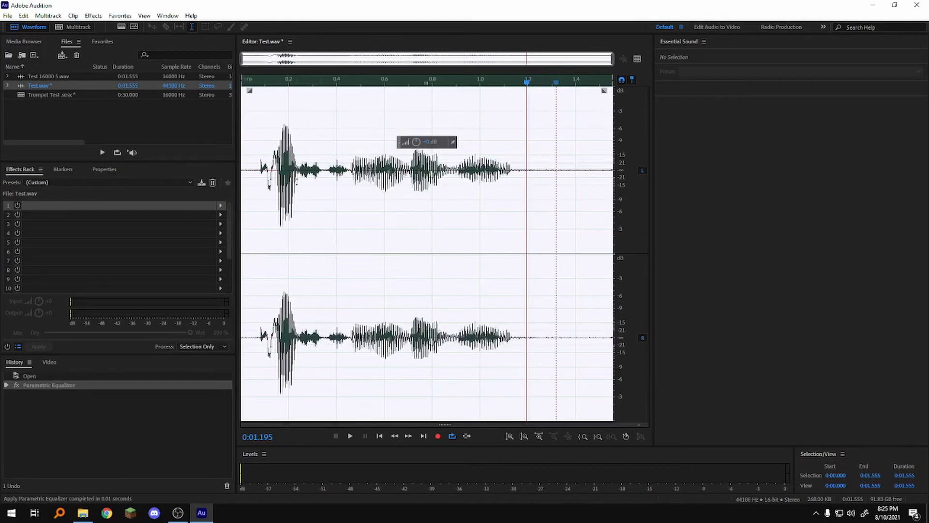
# Play back the equalized Test.wav, then undo the Parametric Equalizer with Ctrl+Z.
pyautogui.click(251, 175)
pyautogui.press('space')
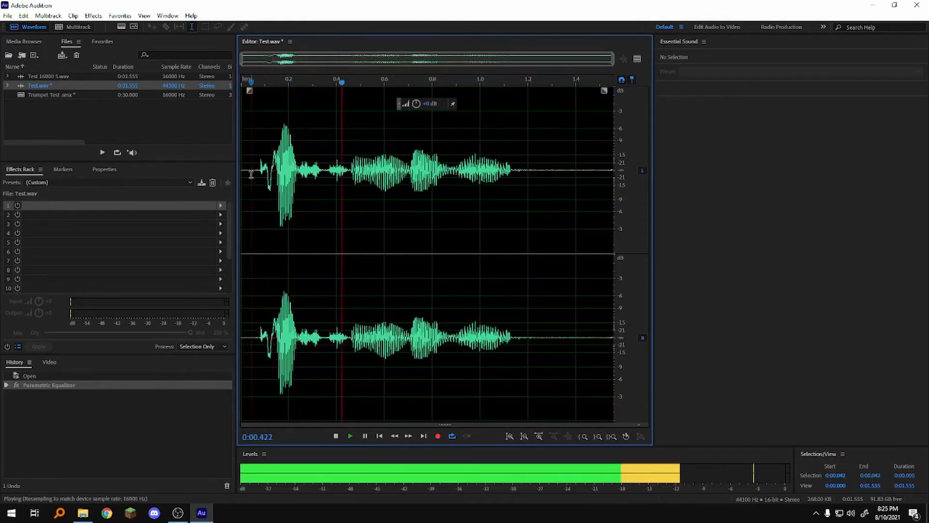
pyautogui.press('space')
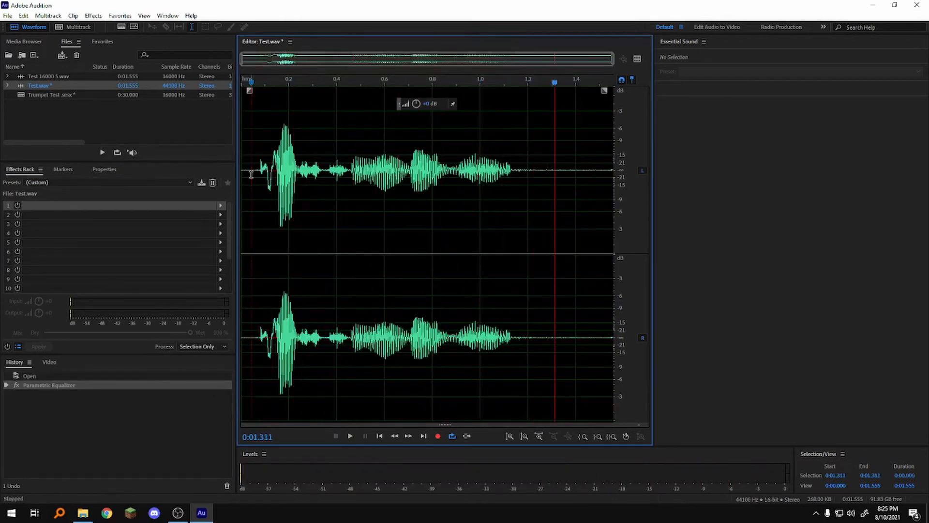
pyautogui.hotkey('ctrl', 'z')
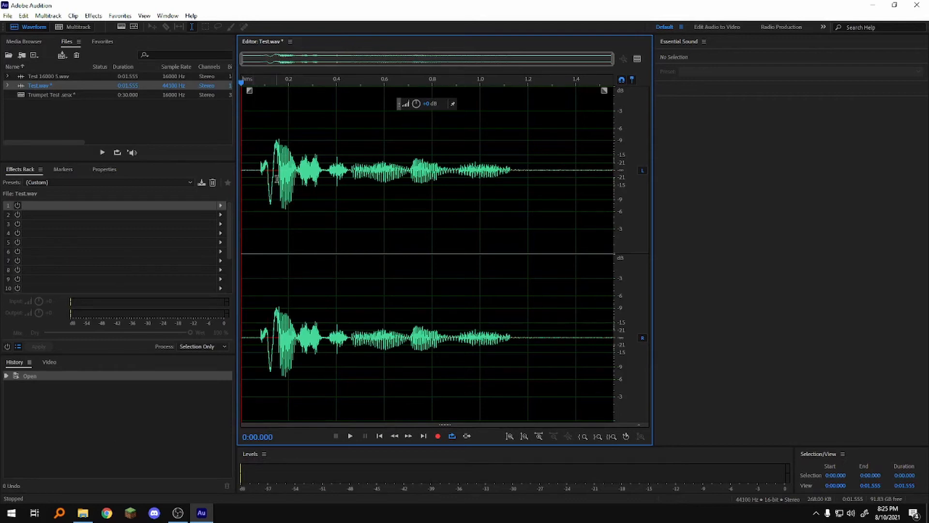
# Add the custom Parametric Equalizer to Effects Rack slot 1 and play Test.wav through it.
pyautogui.click(221, 207)
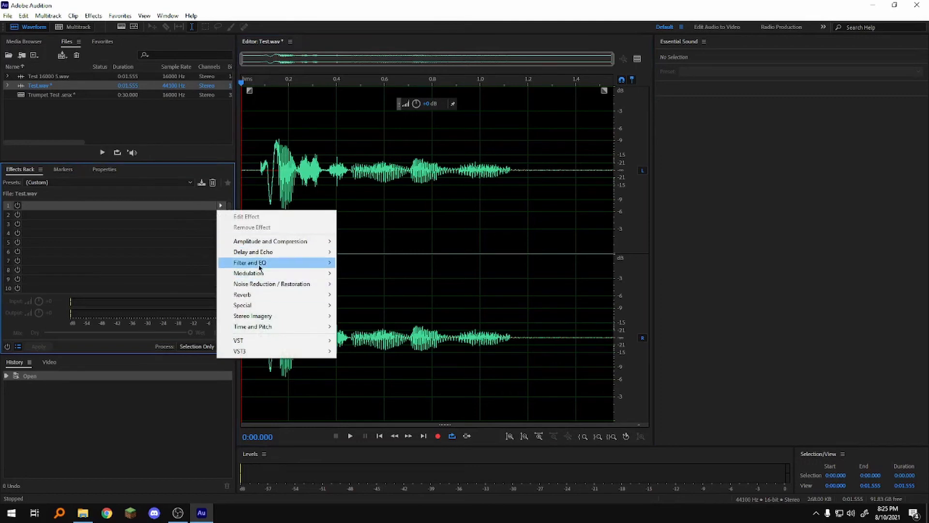
pyautogui.moveTo(260, 268)
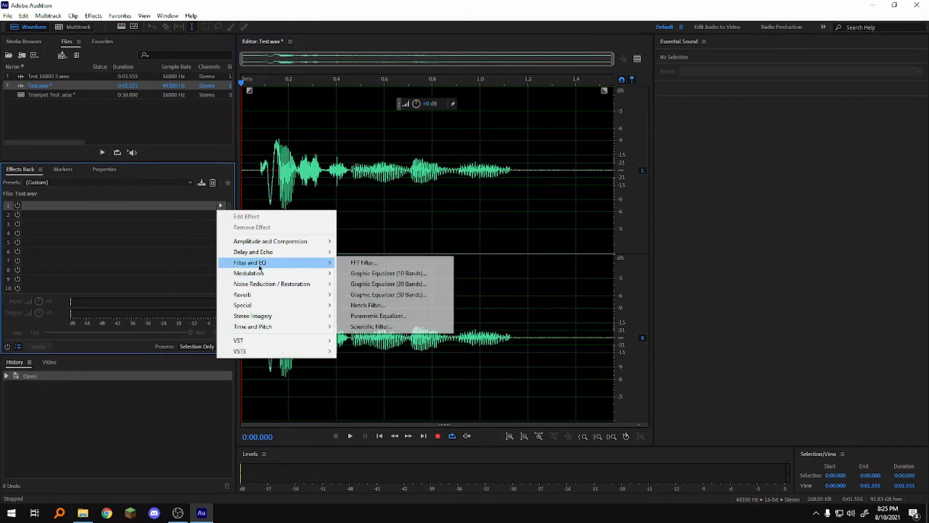
pyautogui.click(371, 317)
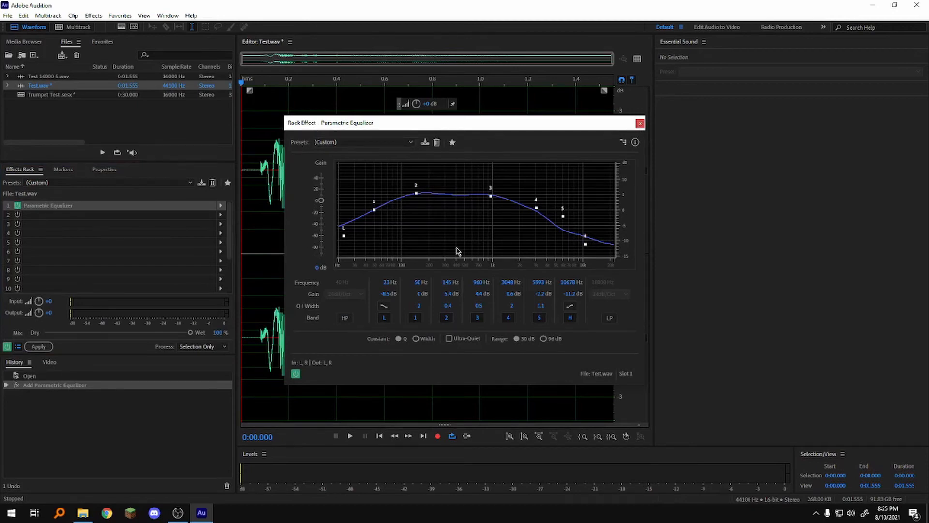
pyautogui.click(640, 124)
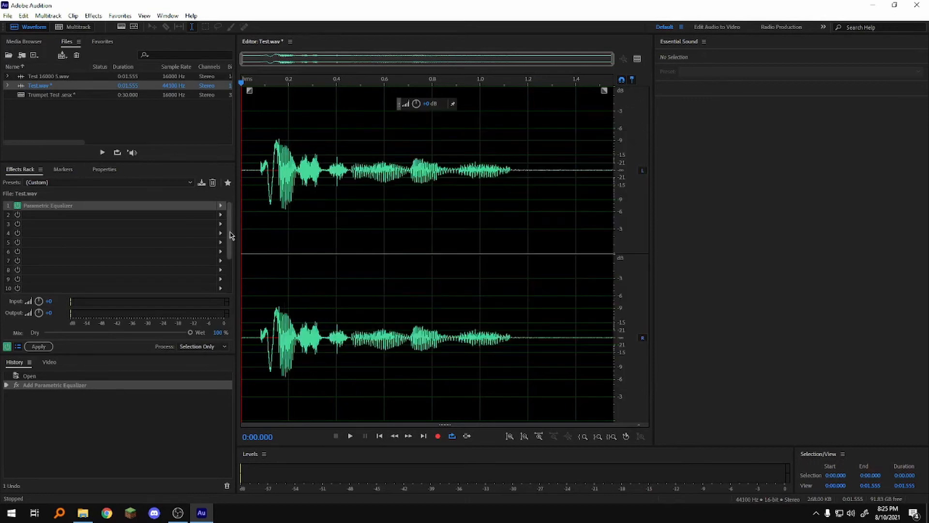
pyautogui.press('space')
pyautogui.click(17, 206)
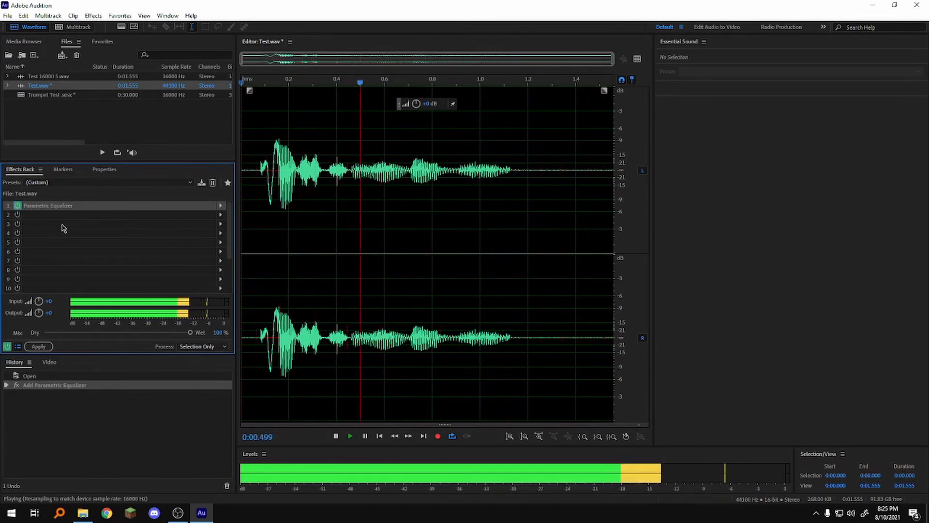
pyautogui.press('space')
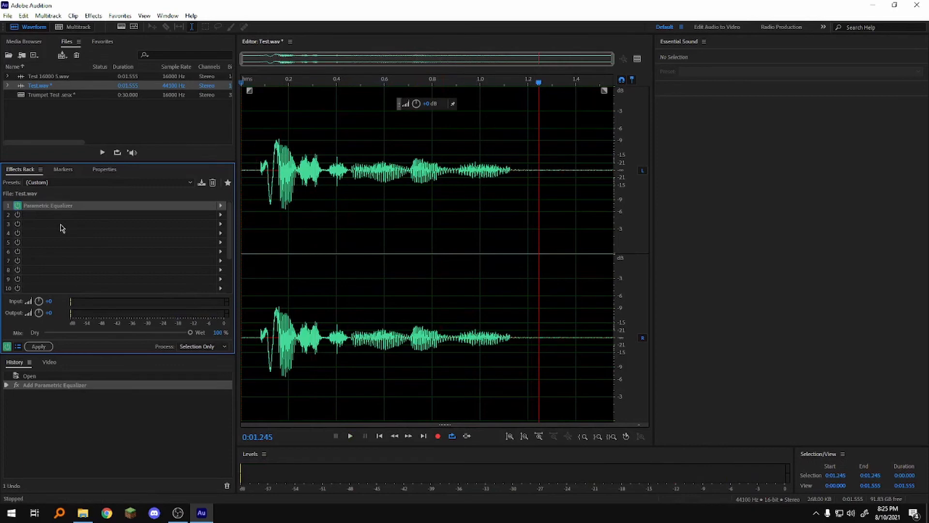
# Give the Track 1 clip a Parametric Equalizer clip effect, band 5 near 4083 Hz, high shelf lowered.
pyautogui.click(65, 27)
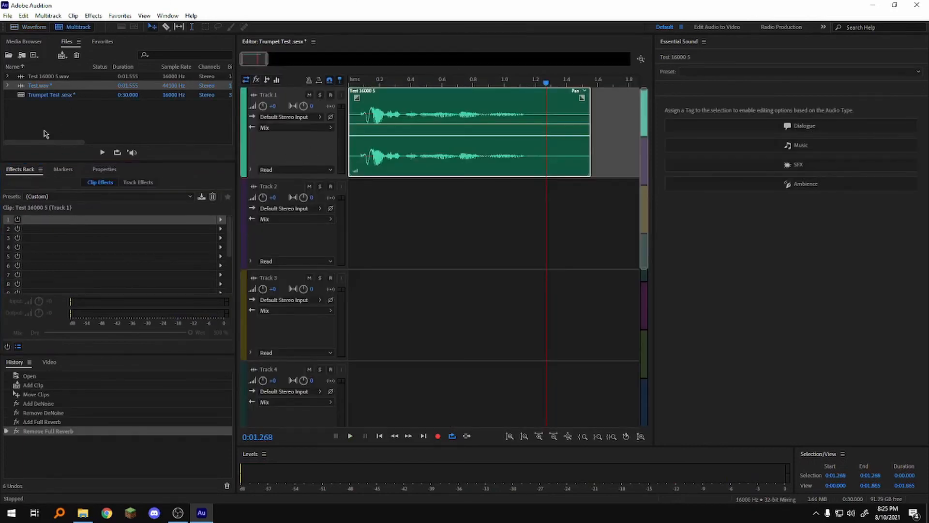
pyautogui.click(489, 98)
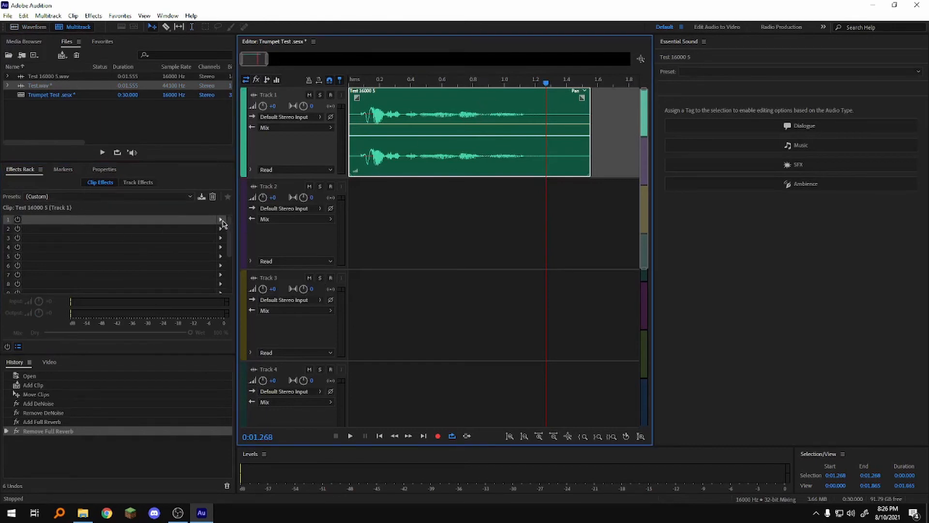
pyautogui.click(221, 219)
pyautogui.moveTo(237, 277)
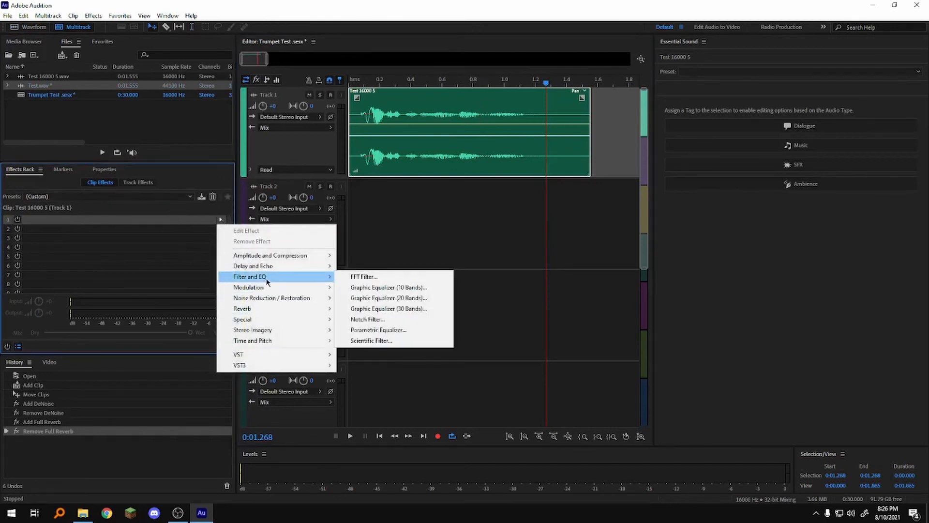
pyautogui.click(371, 331)
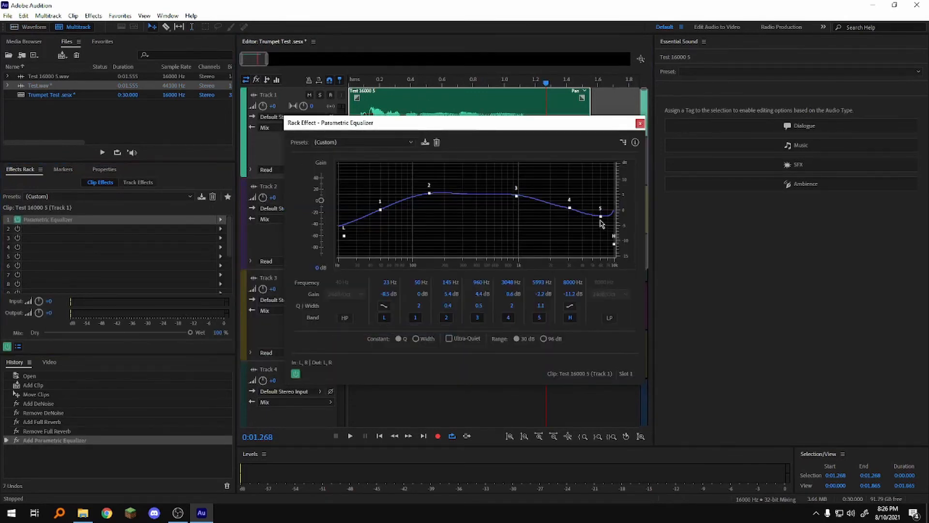
pyautogui.moveTo(601, 217); pyautogui.dragTo(584, 214)
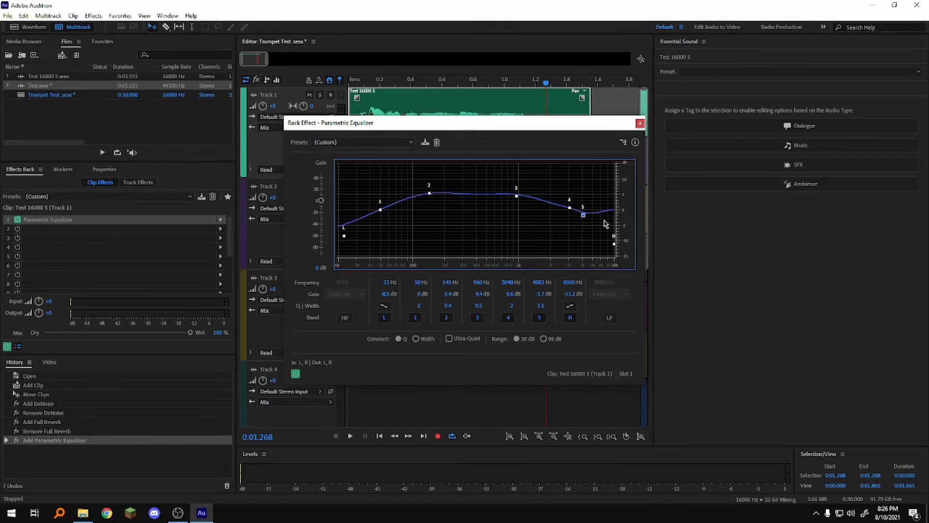
pyautogui.moveTo(614, 244); pyautogui.dragTo(610, 249)
# Close the clip equalizer window and play Trumpet Test.sesx from the session start.
pyautogui.click(639, 124)
pyautogui.click(354, 86)
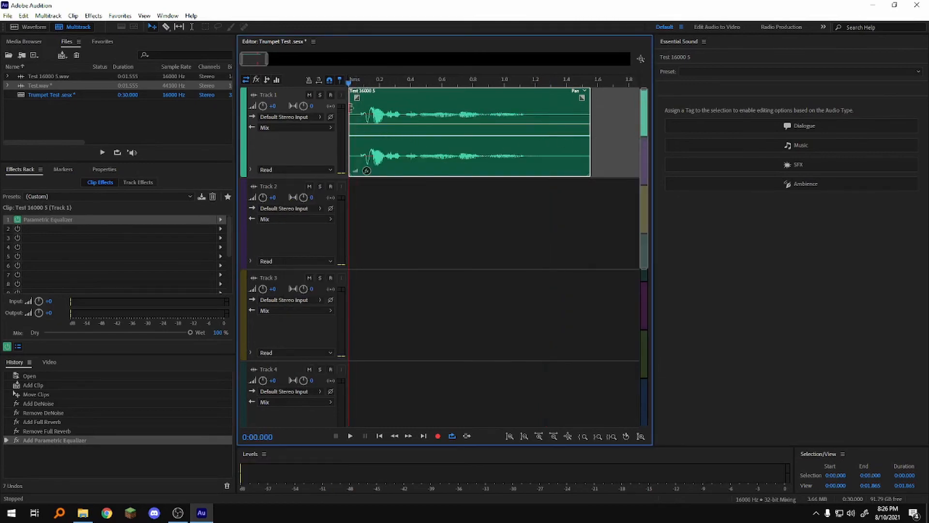
pyautogui.press('space')
pyautogui.press('space')
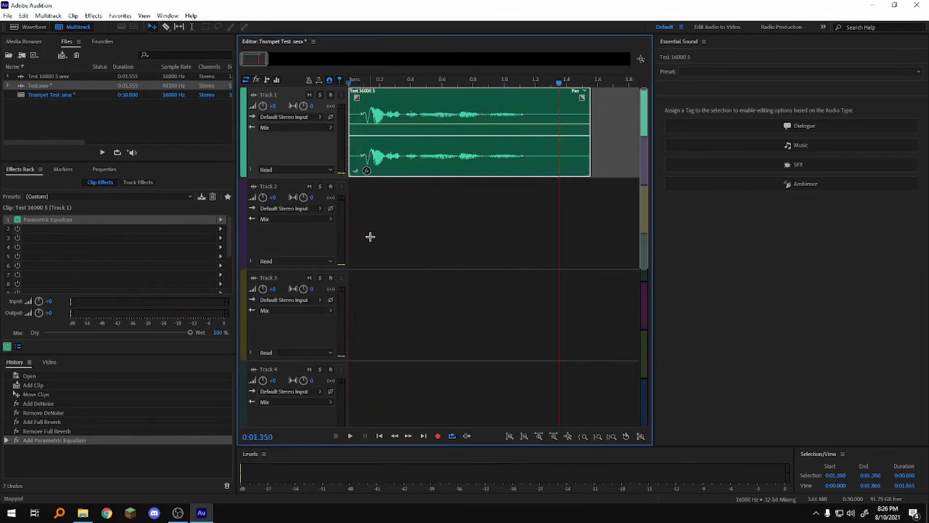